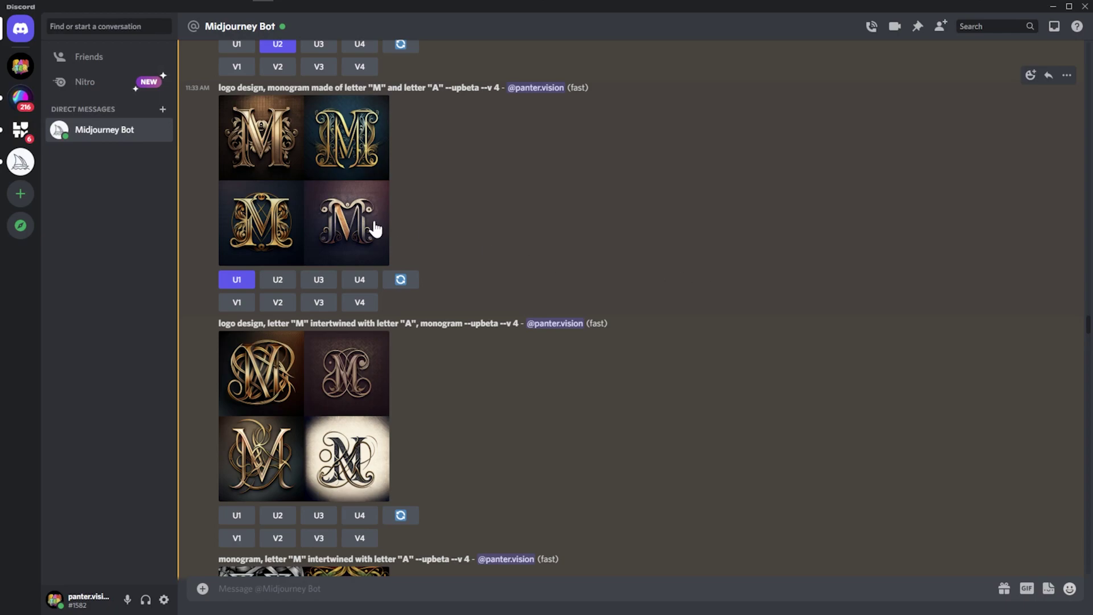
- View the first monogram grid and the intertwined-letter monogram grid enlarged, closing each
left_click(376, 231)
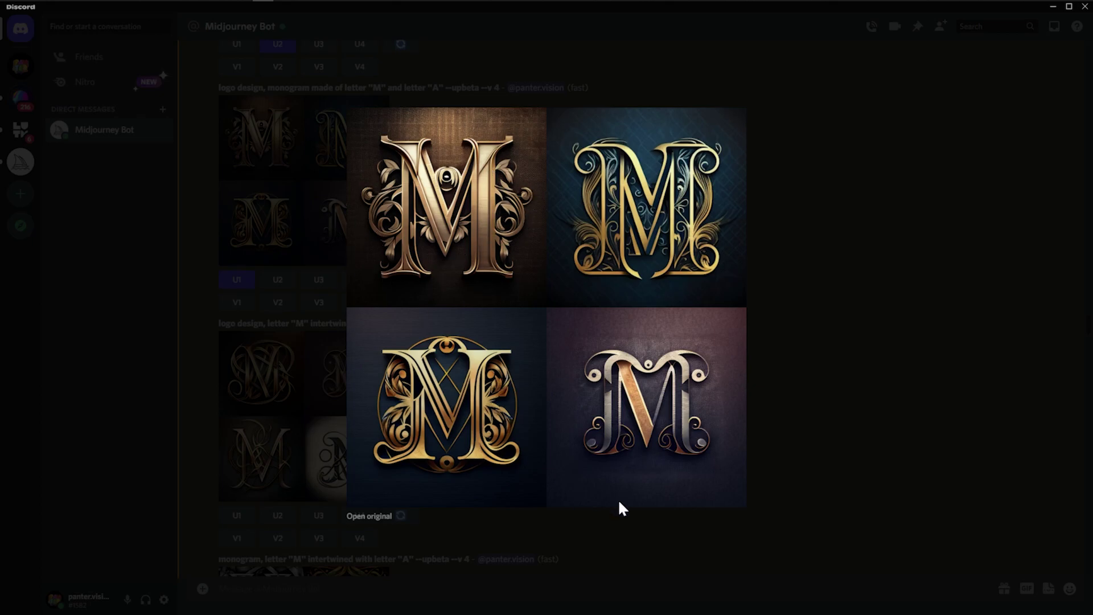
left_click(866, 388)
left_click(318, 422)
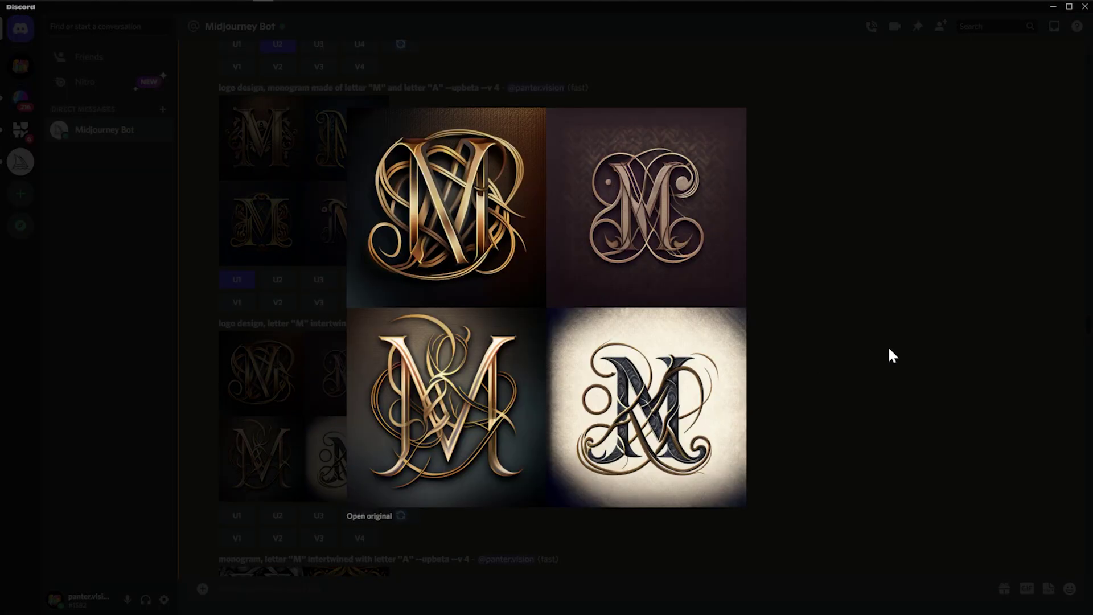
left_click(871, 371)
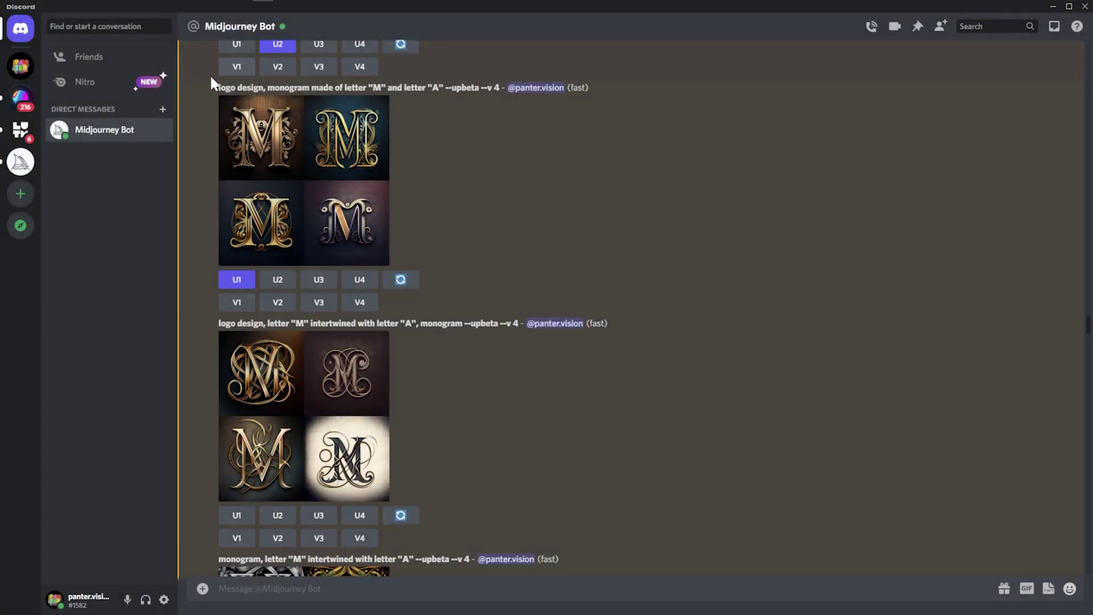
- Select the first grid's prompt text, then inspect the N-shaped and placed-on-letter M grids enlarged
left_click_drag(214, 87, 493, 87)
scroll(486, 363, "down", 5)
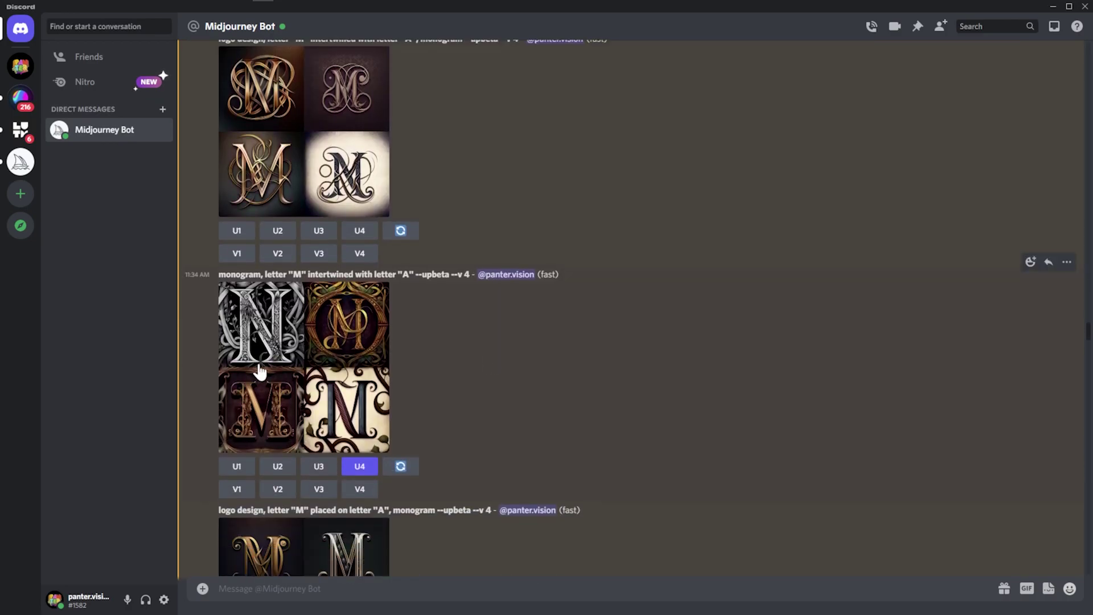
left_click(258, 366)
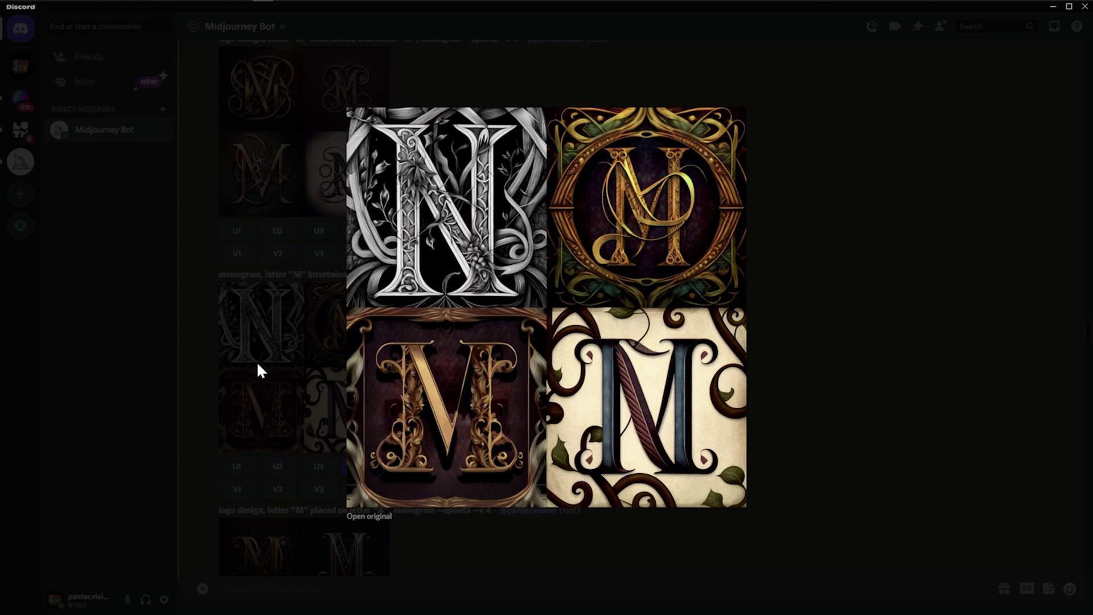
left_click(256, 361)
scroll(261, 360, "down", 4)
left_click(320, 358)
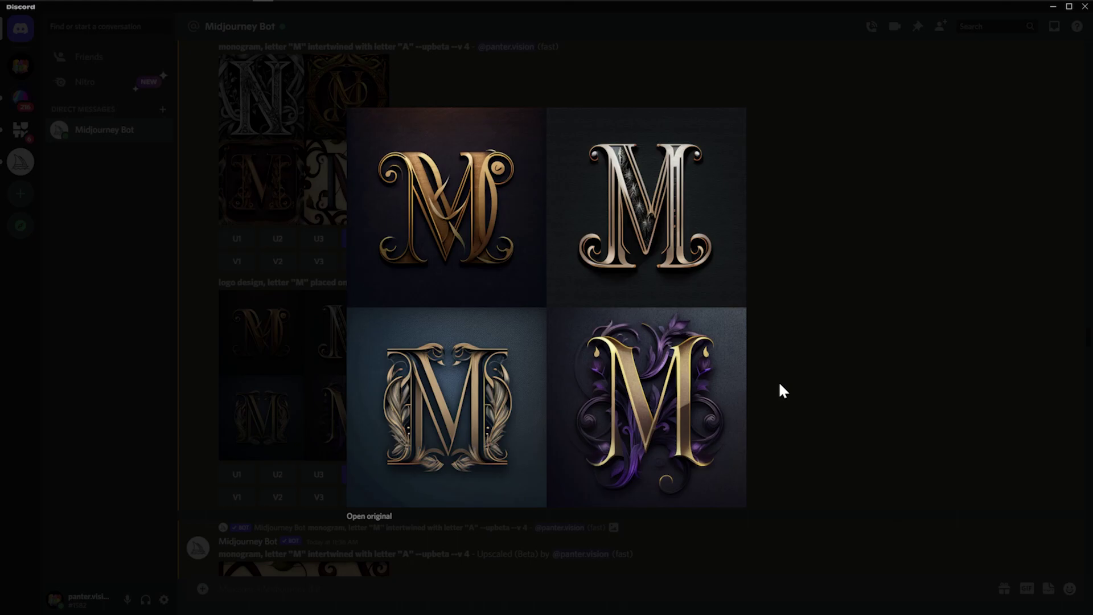
left_click(771, 422)
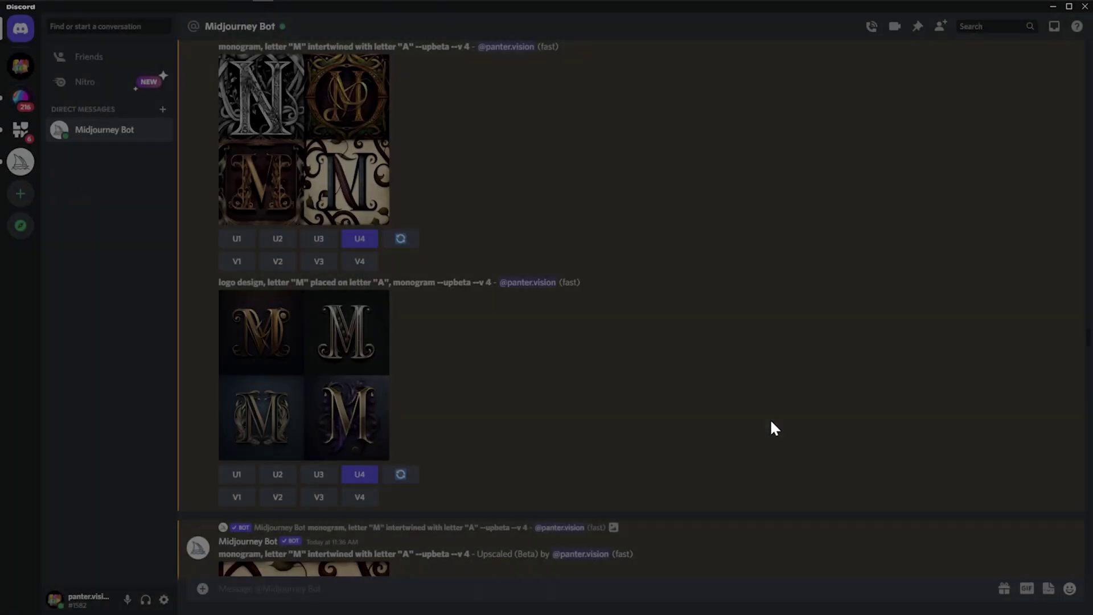
- Scroll down and briefly enlarge the upscaled logo-design M image
scroll(771, 422, "down", 6)
scroll(770, 418, "down", 4)
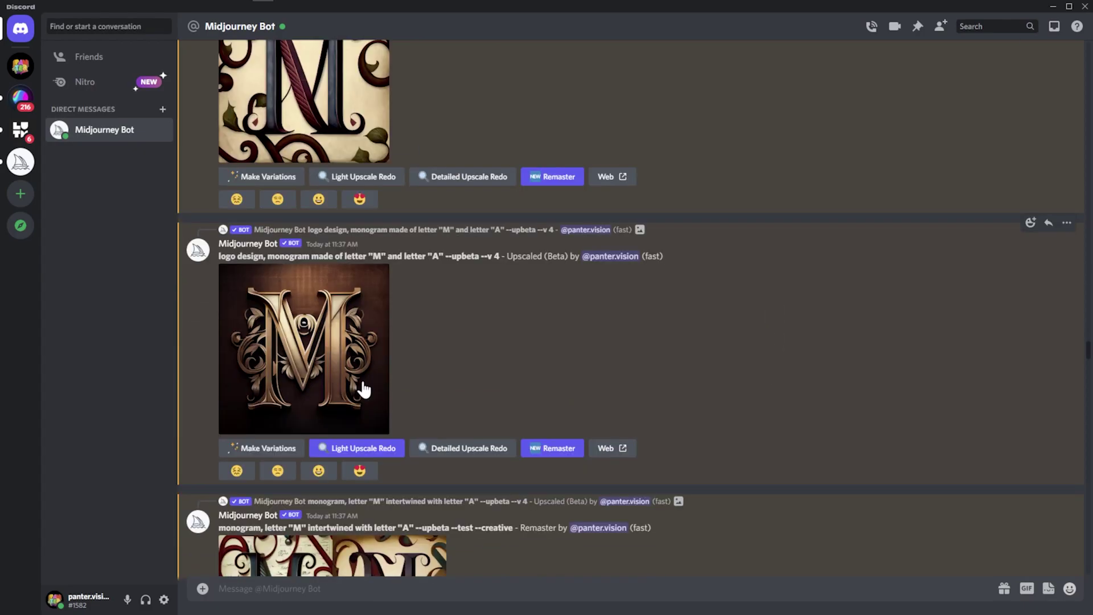
left_click(364, 387)
key("Escape")
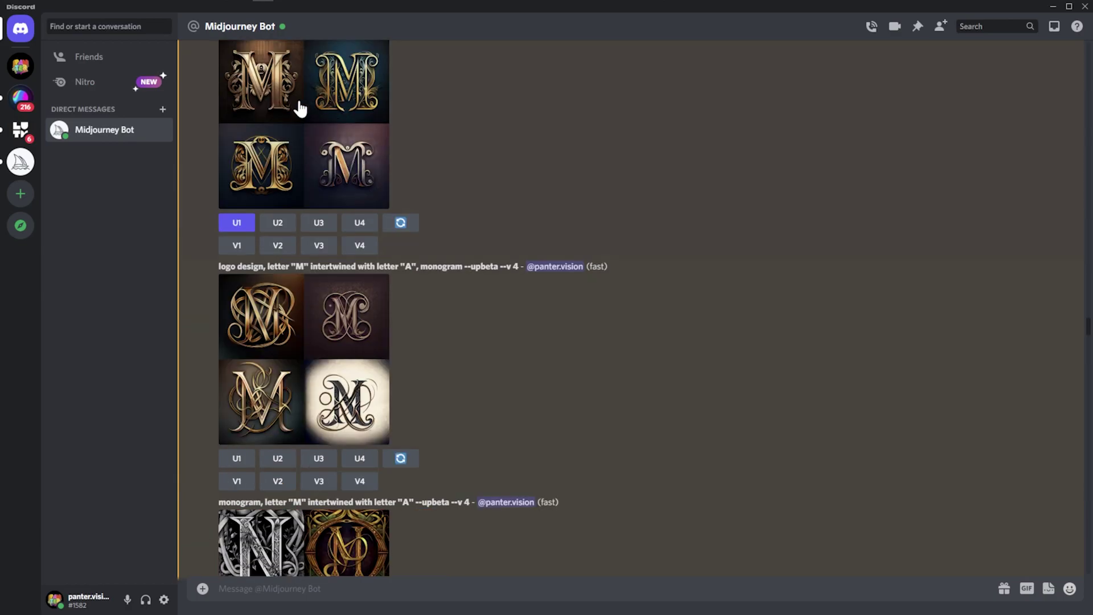
- Re-examine the first monogram grid enlarged, then scroll down toward the intertwined M remaster
left_click(297, 108)
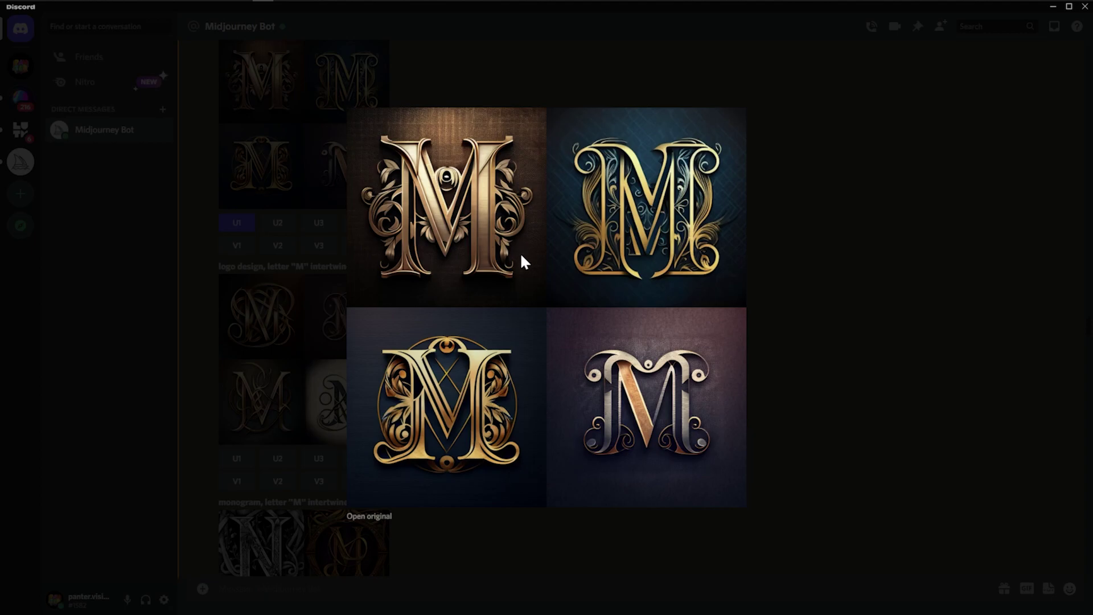
left_click(783, 291)
scroll(783, 291, "down", 2)
scroll(783, 291, "down", 10)
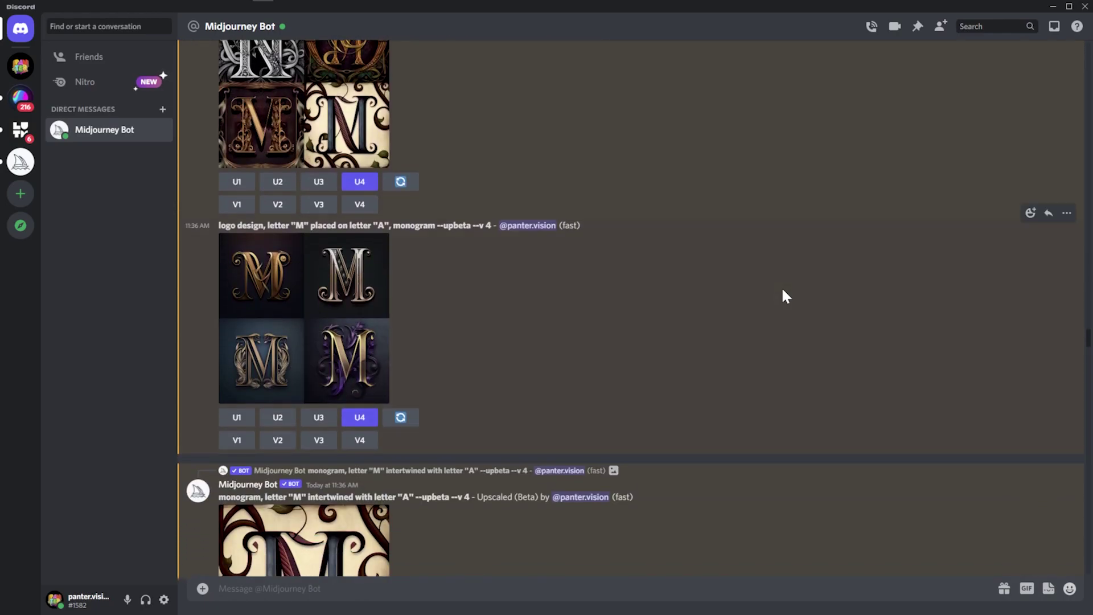
scroll(783, 291, "down", 8)
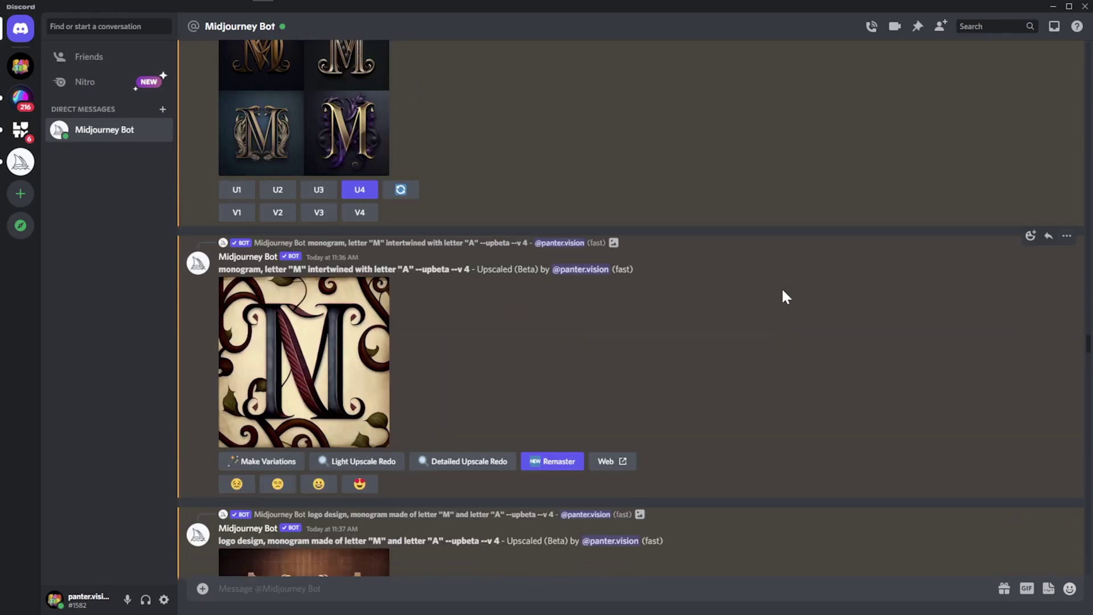
scroll(783, 291, "down", 5)
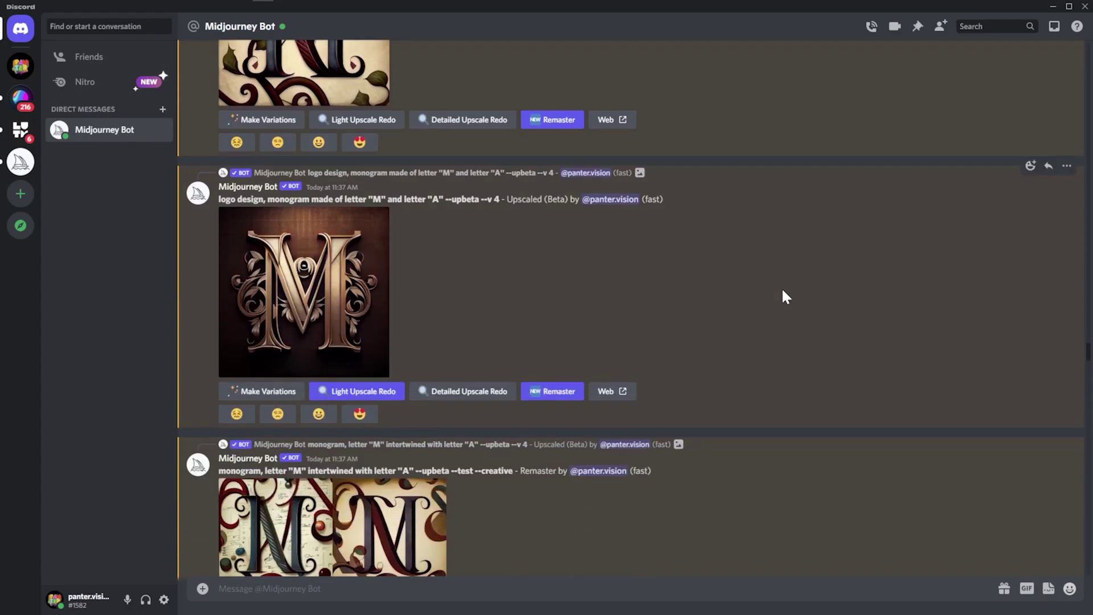
scroll(539, 336, "down", 2)
scroll(540, 338, "down", 4)
left_click(360, 388)
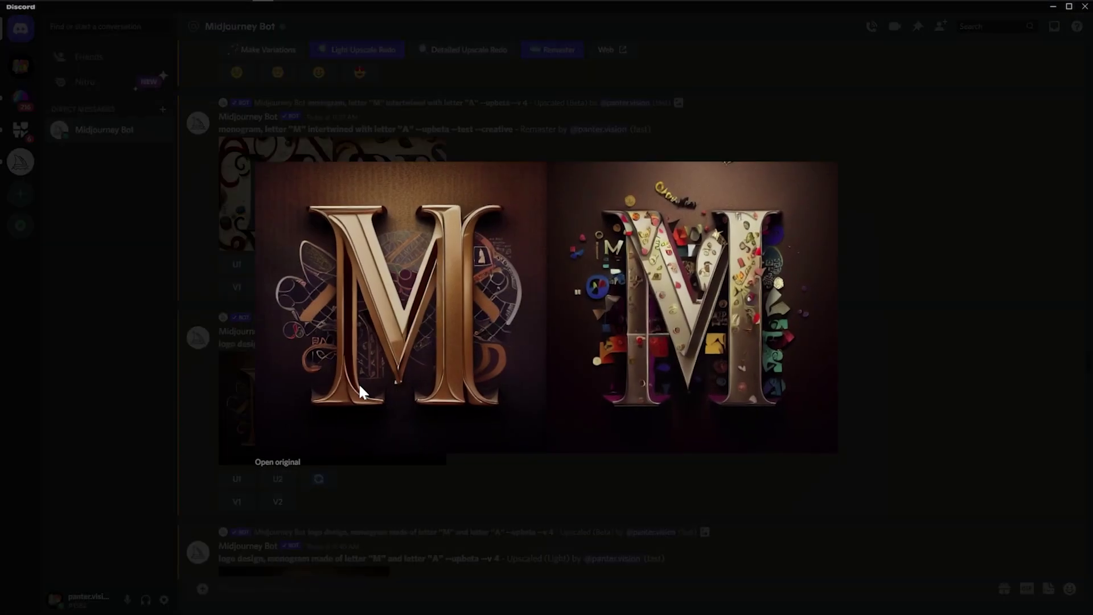
left_click(542, 503)
scroll(460, 387, "down", 10)
left_click(319, 356)
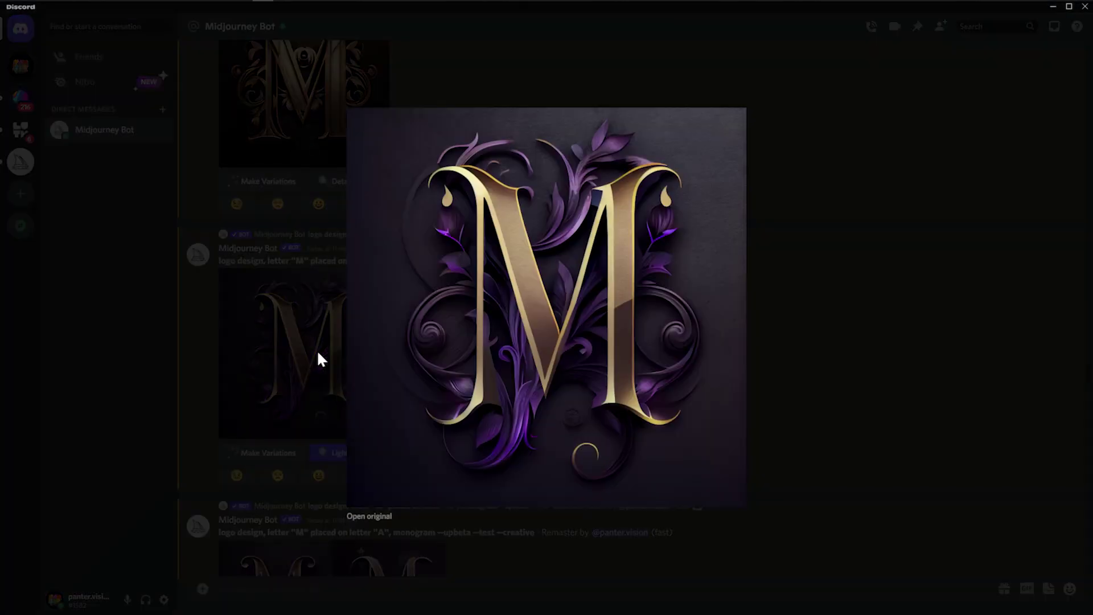
left_click(316, 349)
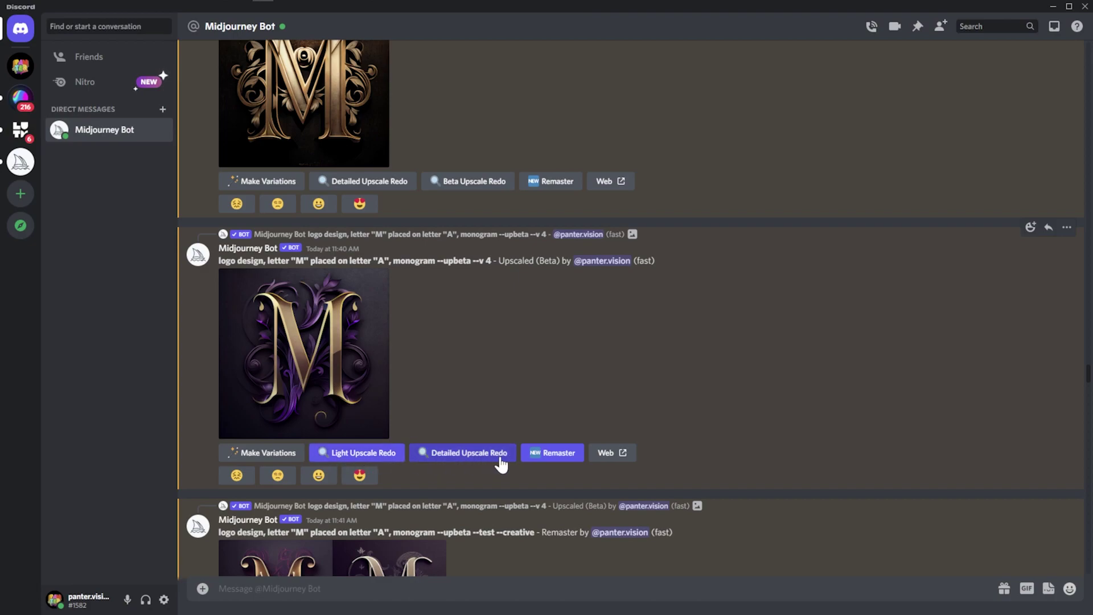
scroll(319, 490, "down", 3)
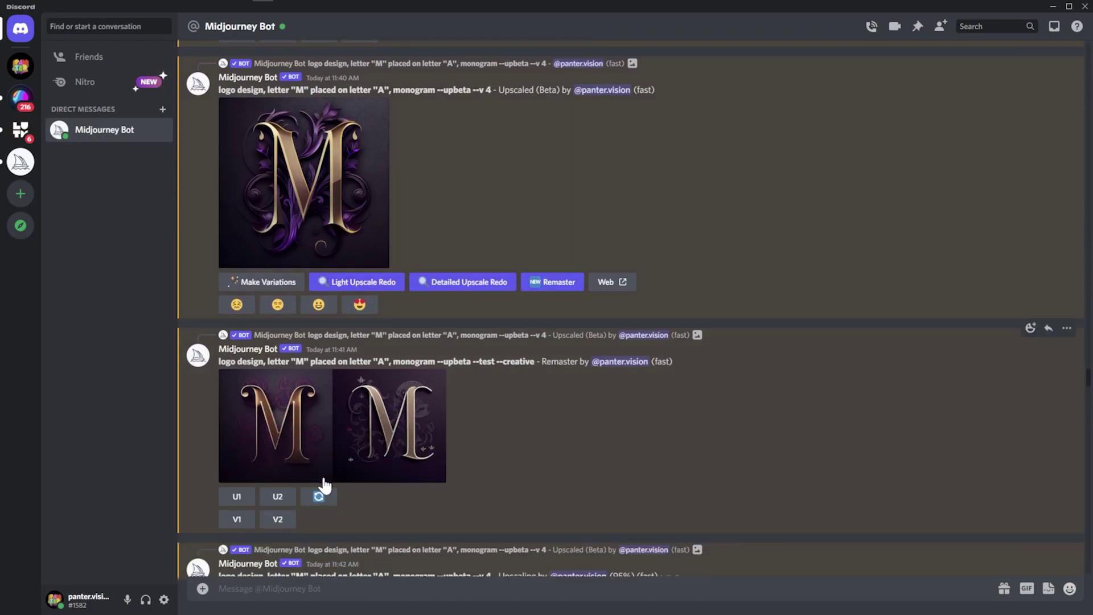
left_click(329, 456)
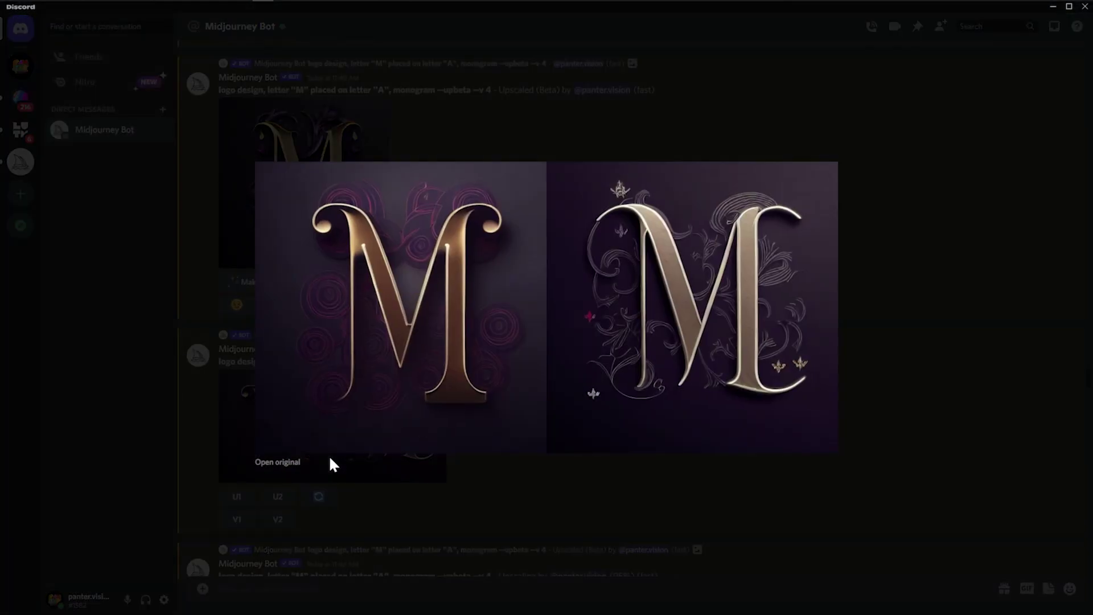
left_click(494, 472)
left_click(349, 224)
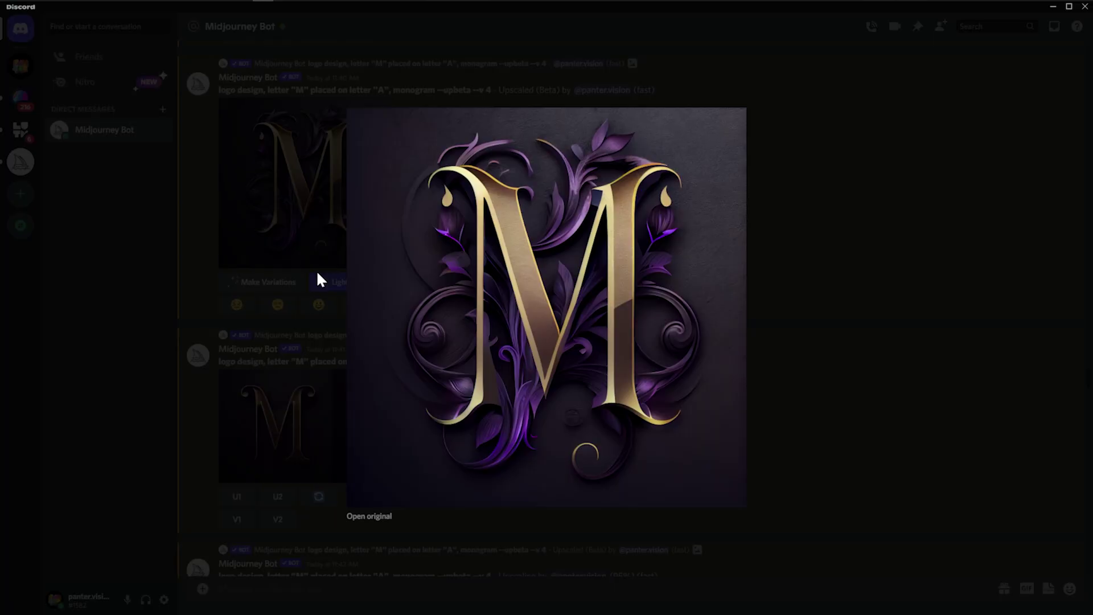
left_click(318, 279)
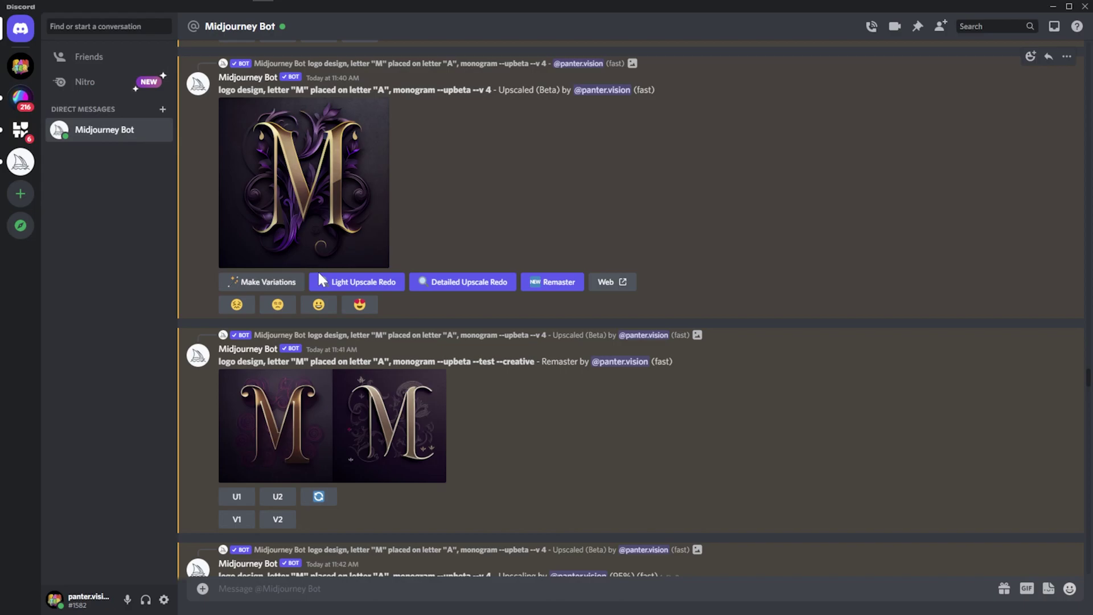
- Scroll down and view the upscaled gold M image enlarged, then close it
scroll(481, 302, "down", 1)
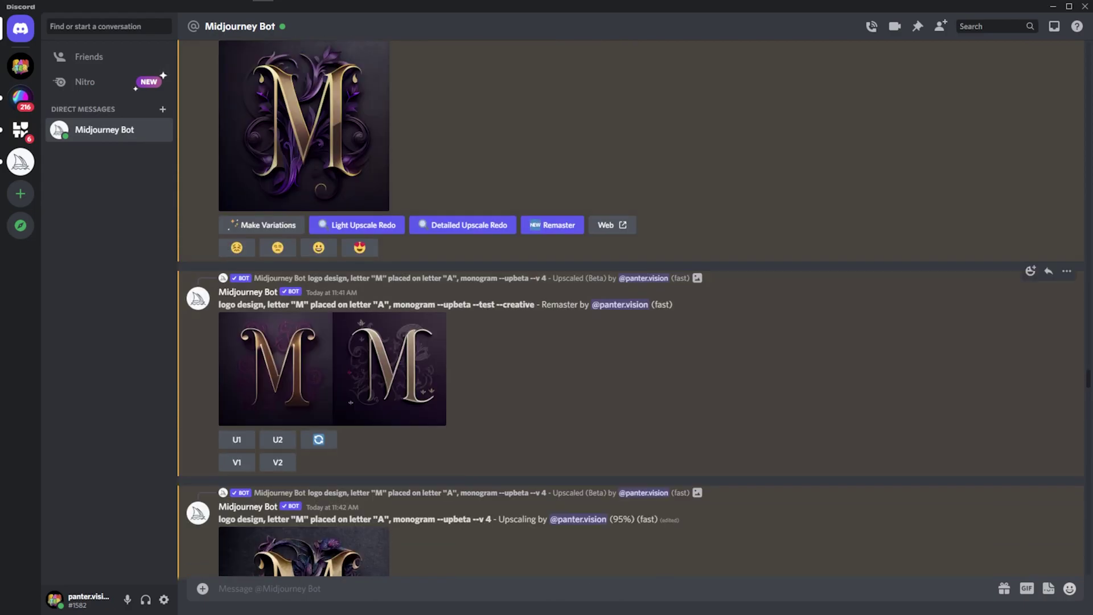
scroll(483, 304, "down", 3)
left_click(336, 430)
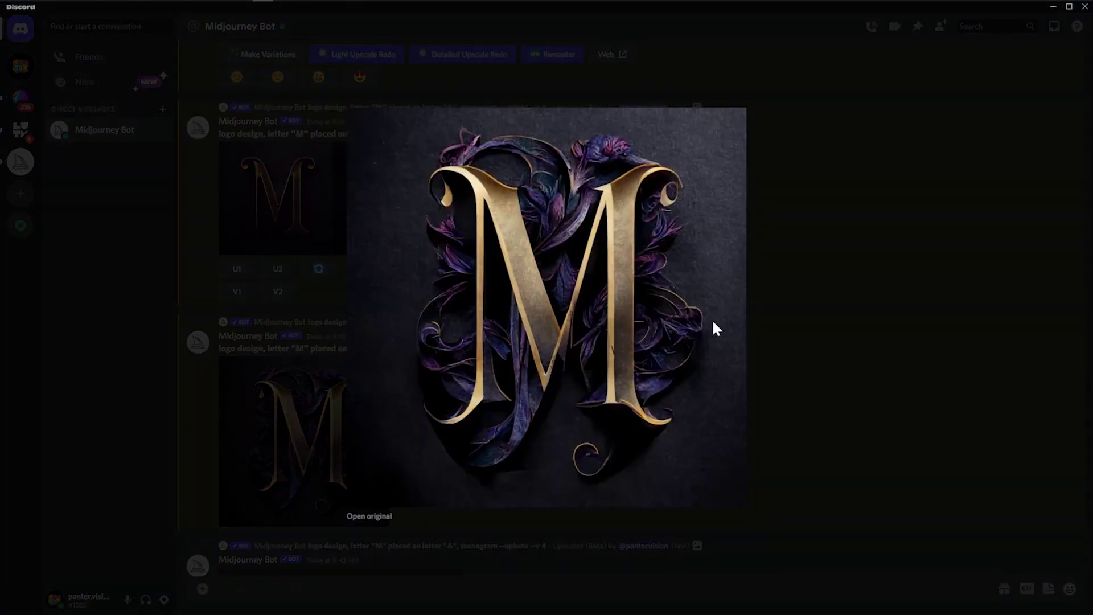
left_click(746, 331)
- Inspect the Upscaled (Light) M enlarged, then enlarge the M image above the error message
scroll(410, 381, "down", 6)
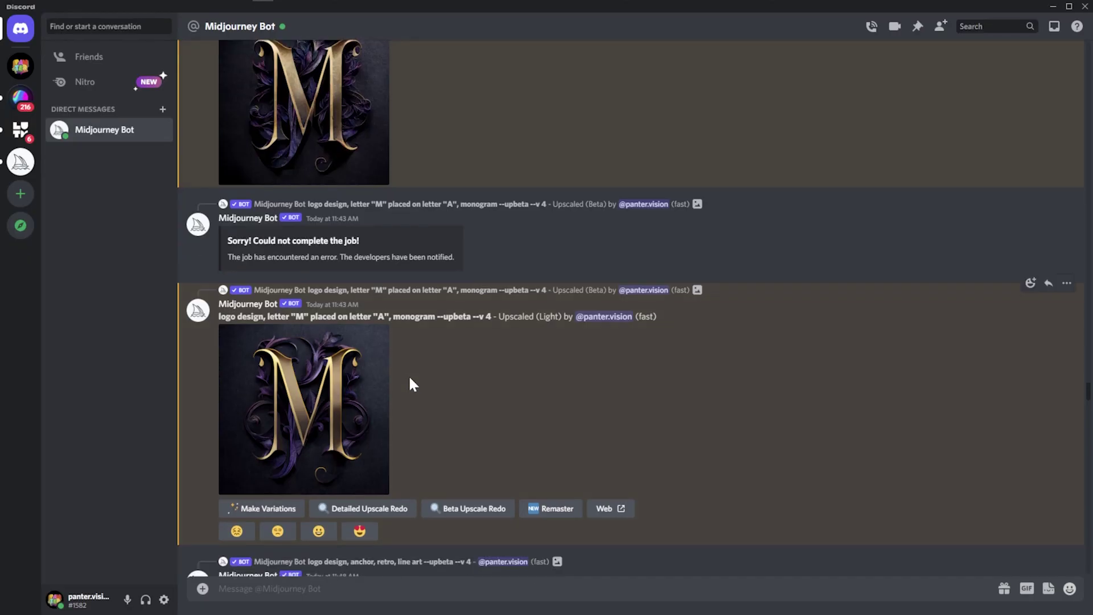
left_click(370, 402)
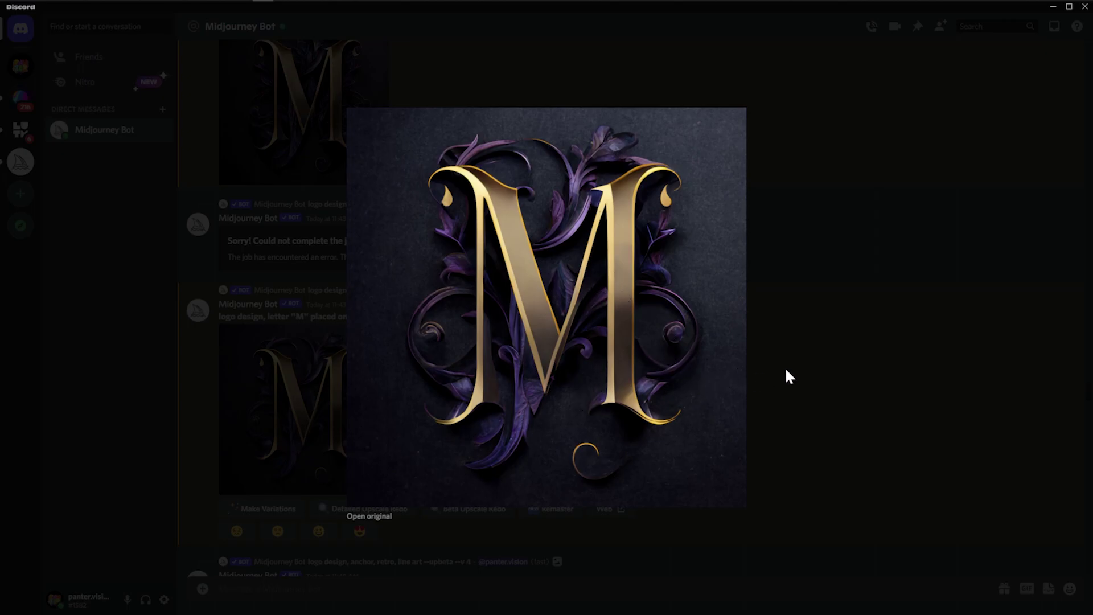
left_click(808, 366)
left_click(278, 112)
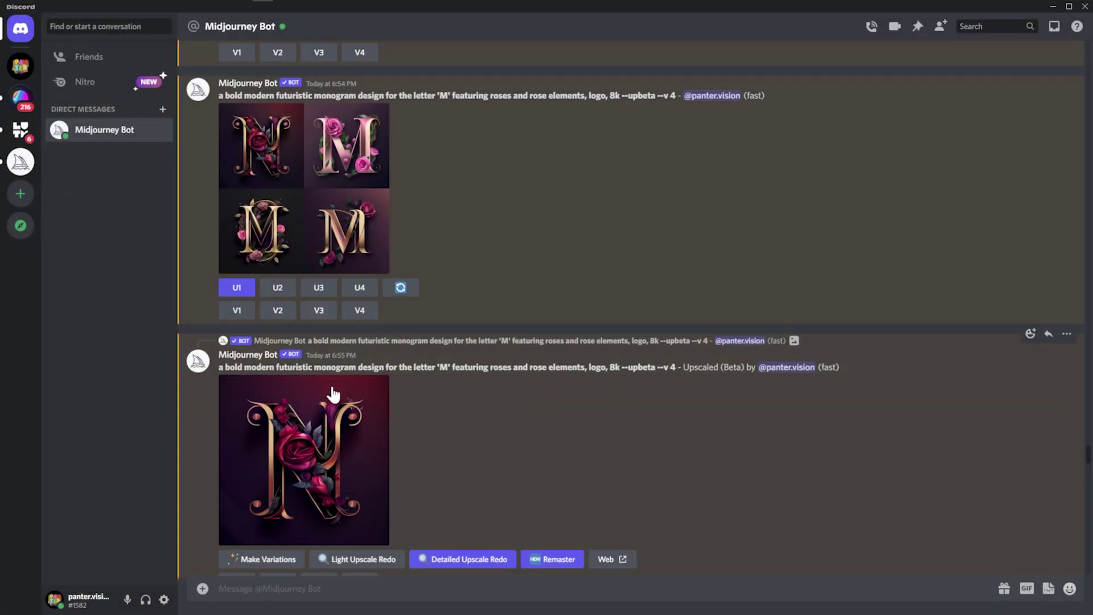
- Preview the upscaled rose monogram, then scroll down and enlarge the candy-decorated M image
left_click(321, 390)
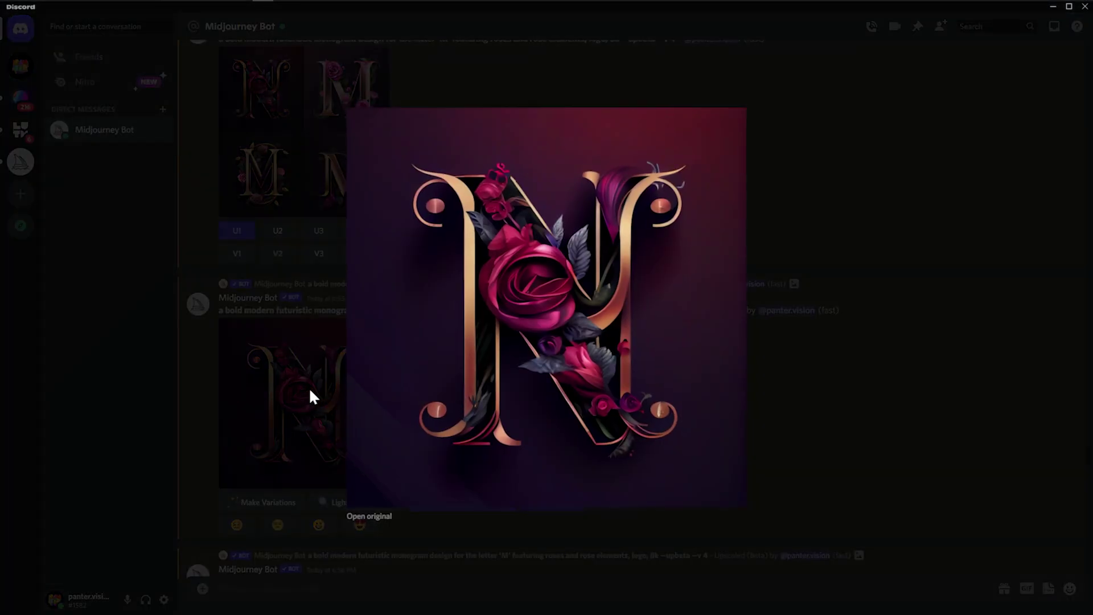
left_click(310, 391)
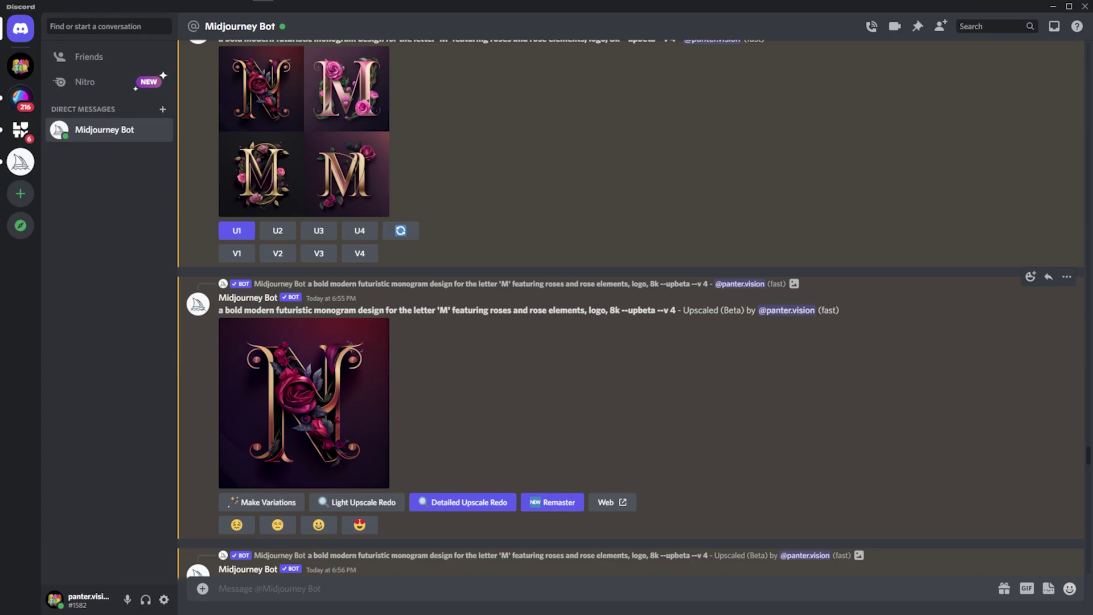
scroll(329, 348, "down", 5)
left_click(334, 370)
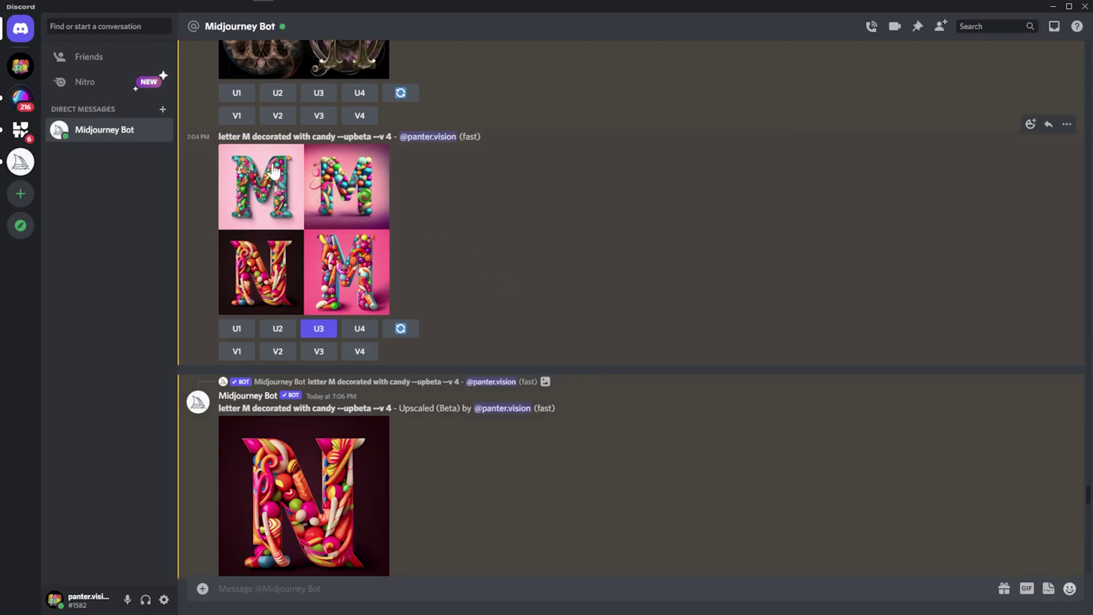
- Select the 'letter M decorated with candy' prompt and preview the candy grid and its upscale
left_click_drag(219, 137, 336, 137)
left_click(314, 235)
left_click(315, 236)
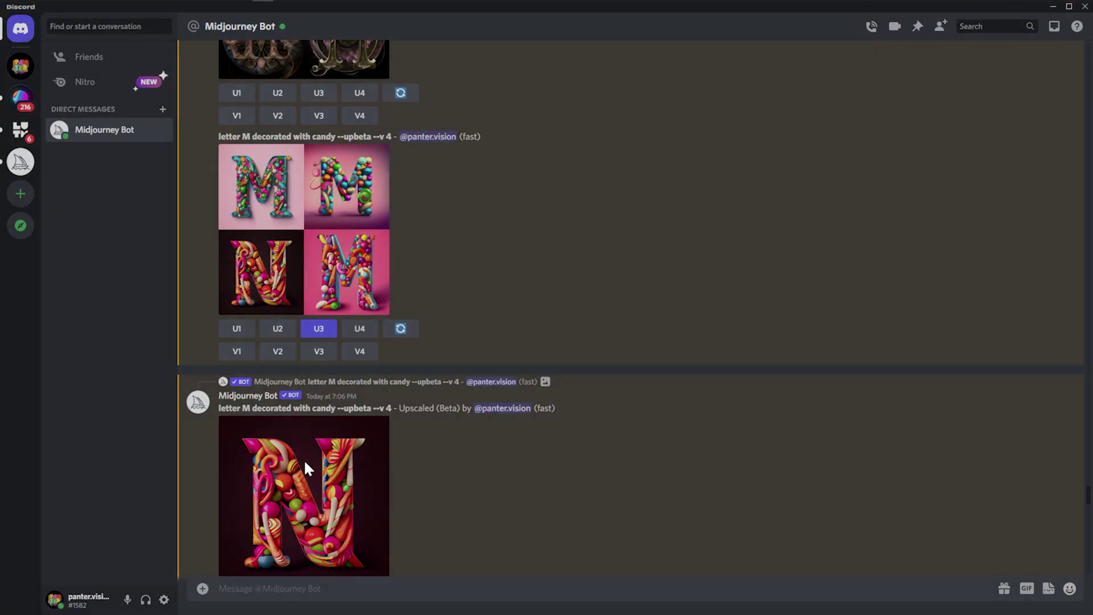
left_click(305, 464)
left_click(305, 465)
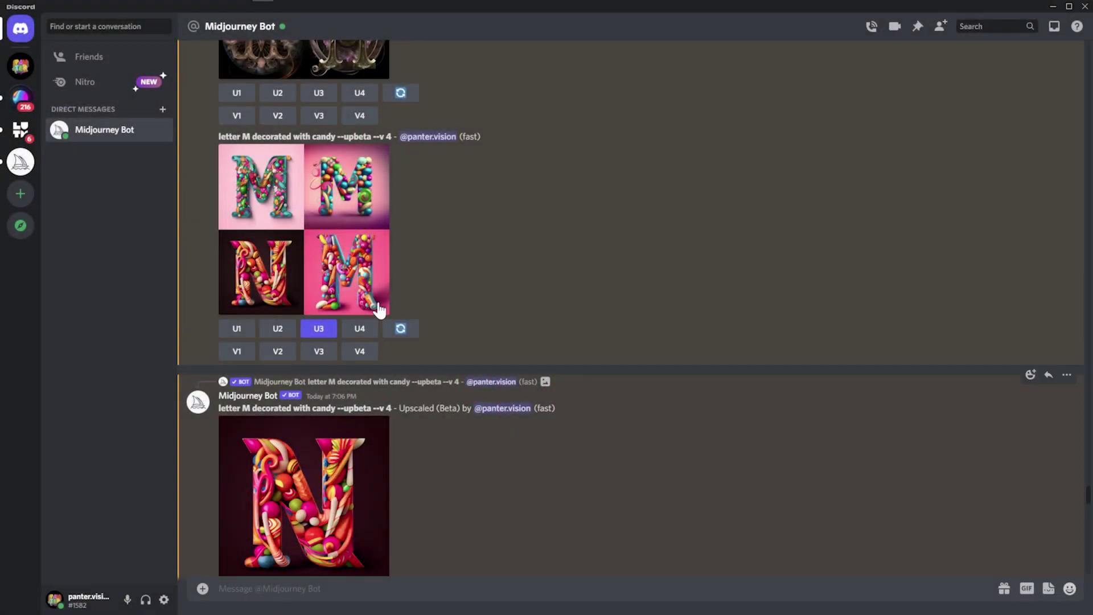
- Scroll to the candy Remaster message and view its two-image result enlarged
scroll(428, 324, "down", 5)
scroll(431, 326, "down", 1)
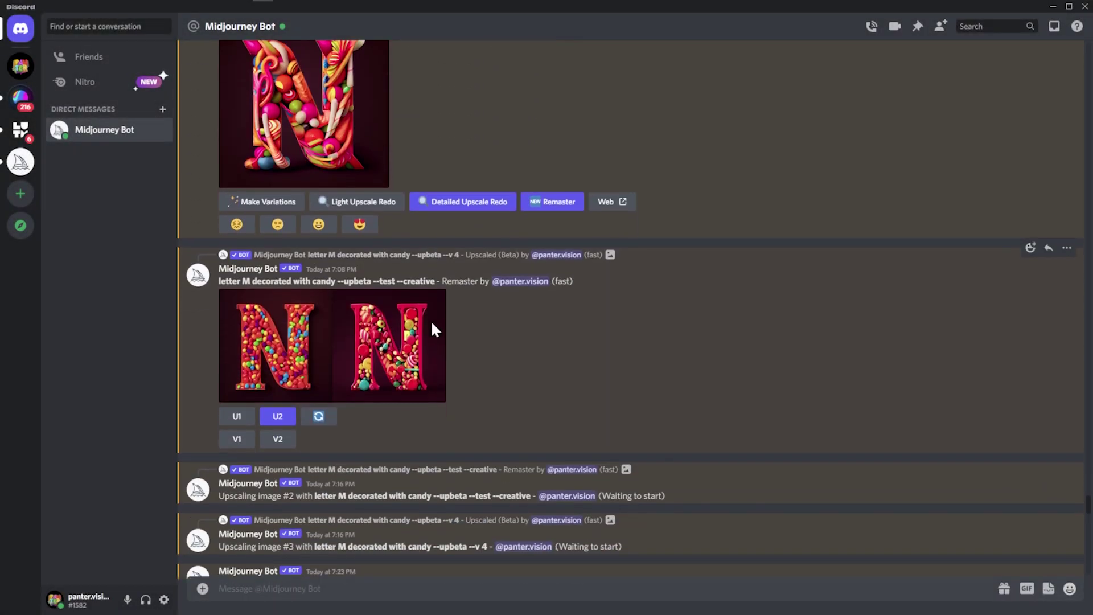
left_click(392, 356)
left_click(375, 487)
left_click(376, 487)
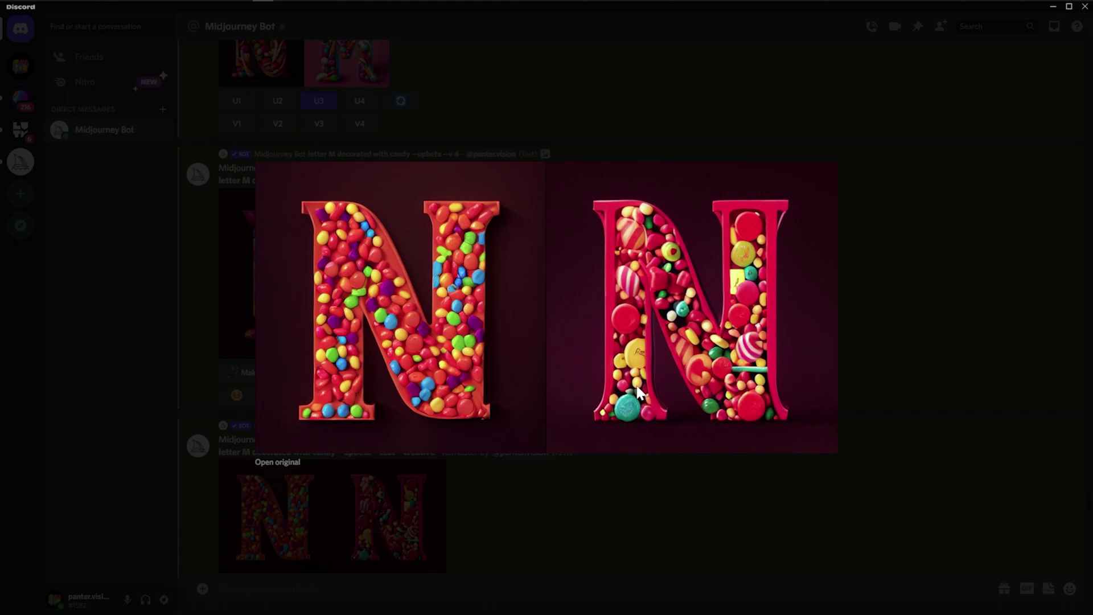
left_click(896, 391)
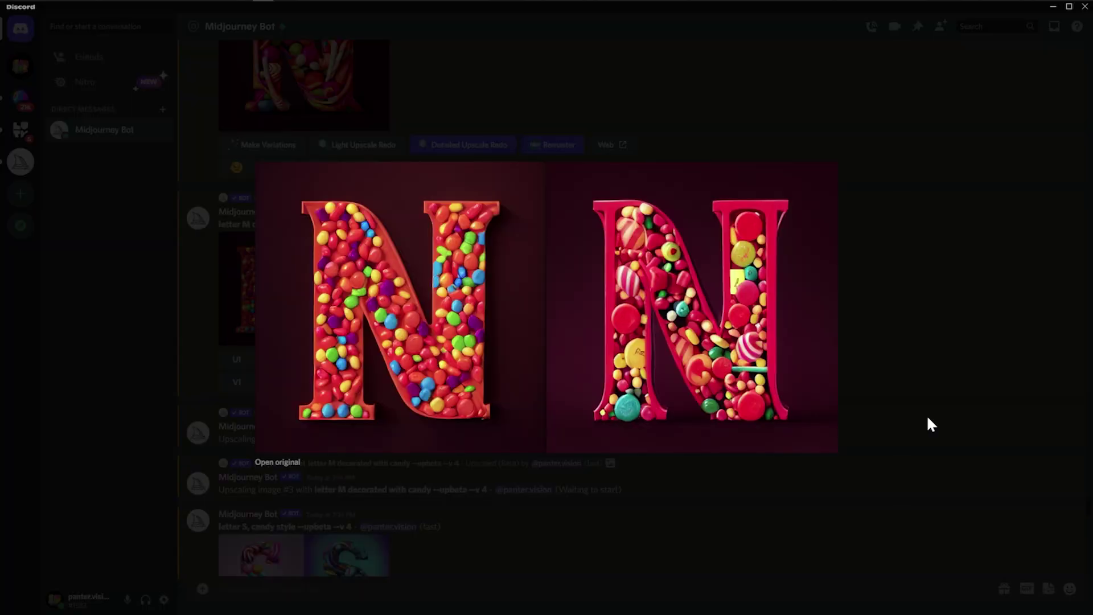